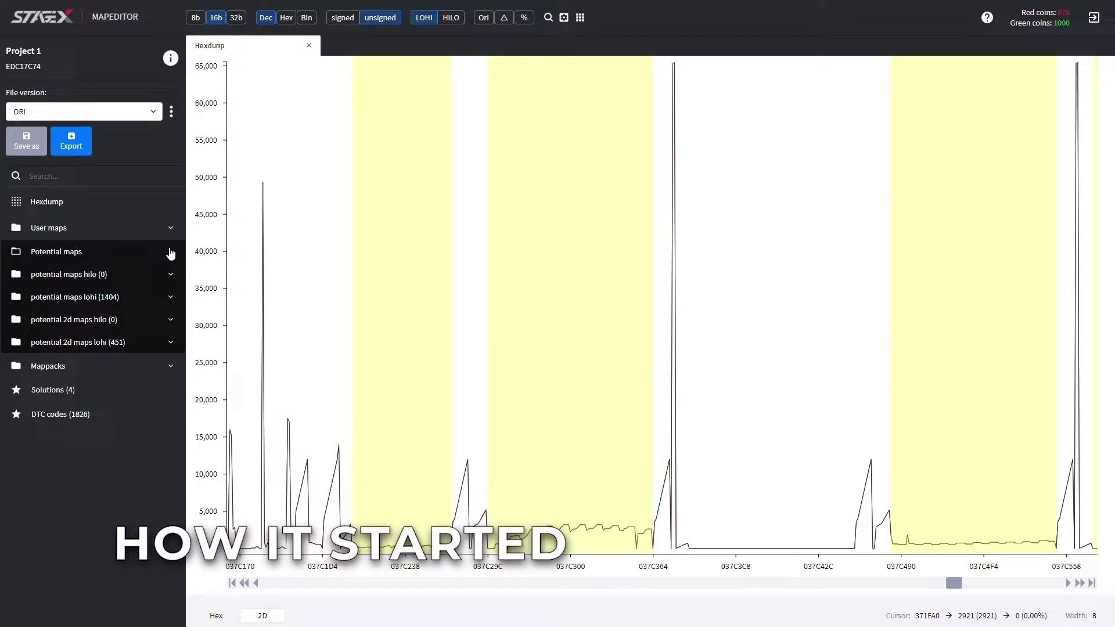
# Expand the LoHi potential maps group and browse its list of maps.
pyautogui.click(171, 298)
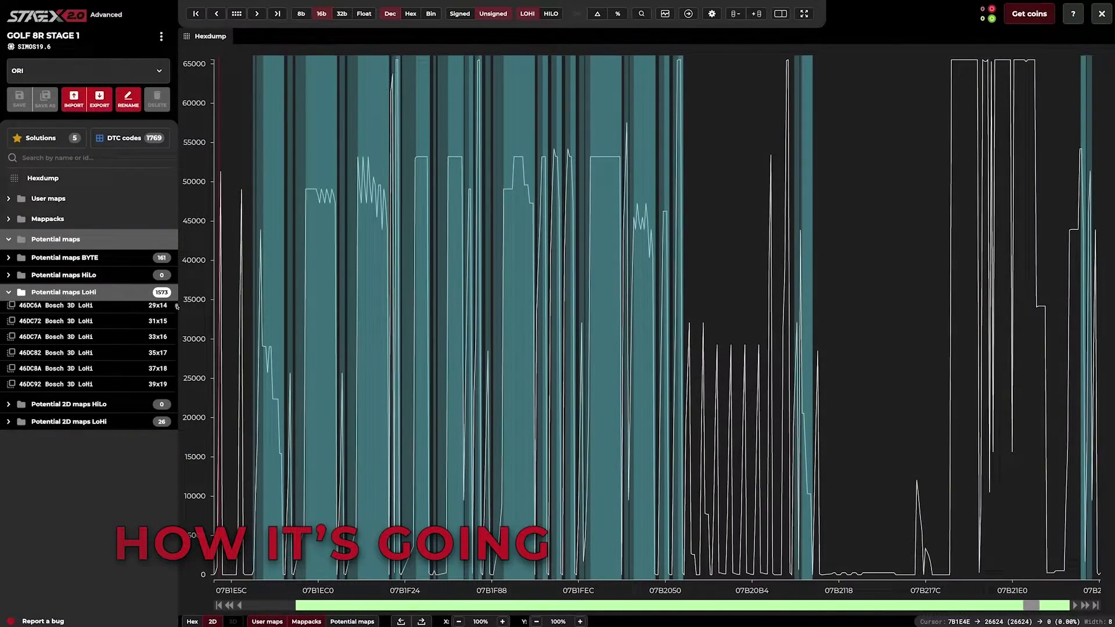
pyautogui.scroll(-15, 178, 308)
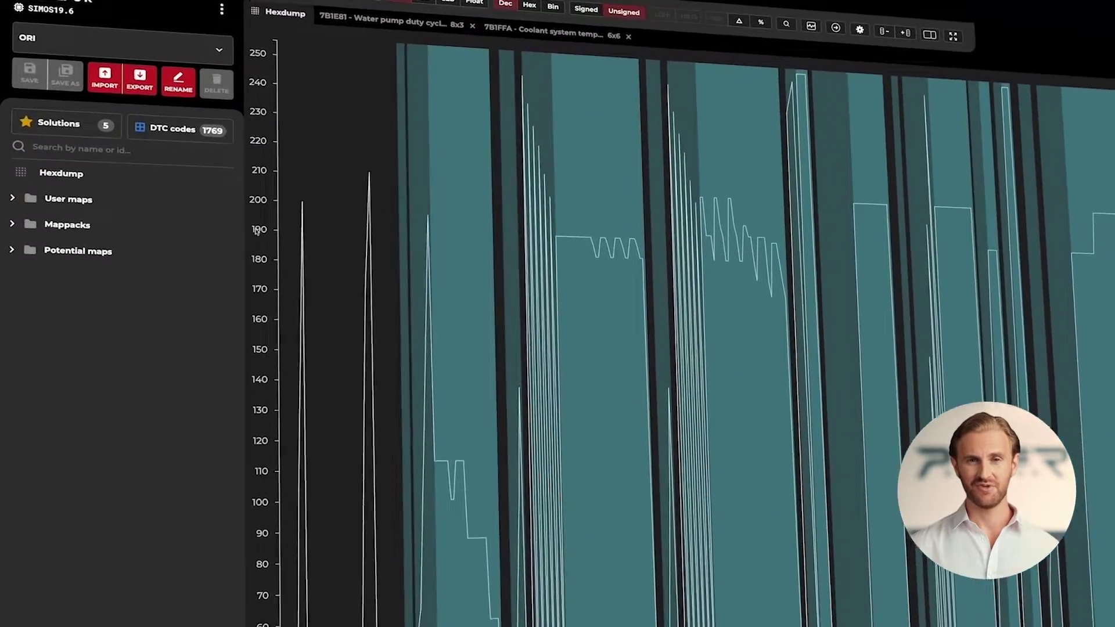
# Expand the Mappacks folder and look through its map categories.
pyautogui.click(12, 224)
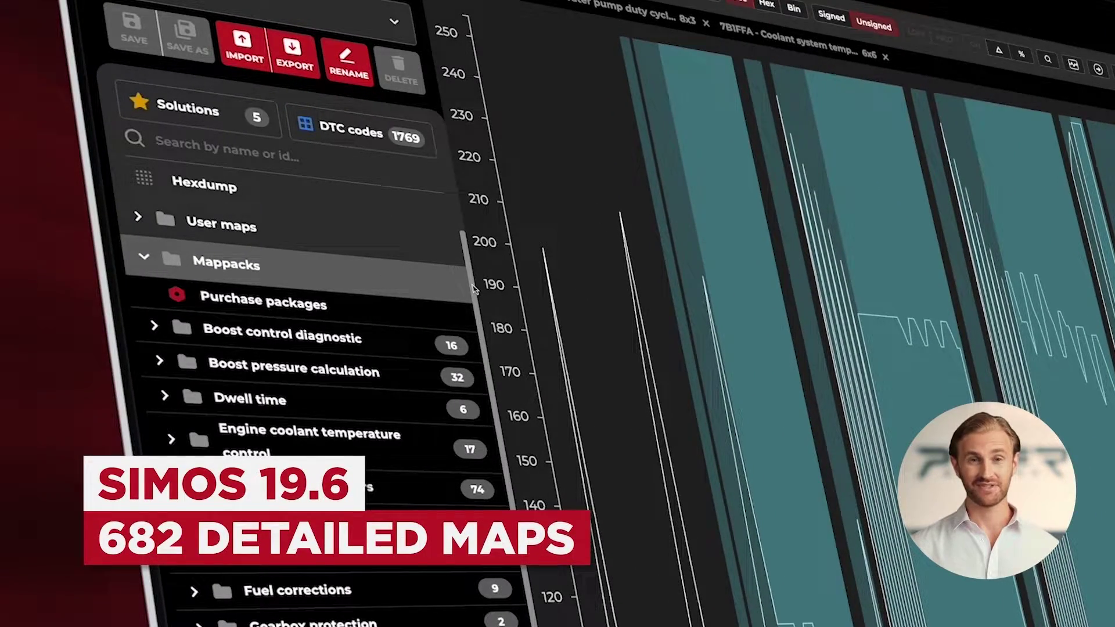
pyautogui.scroll(-1, 474, 288)
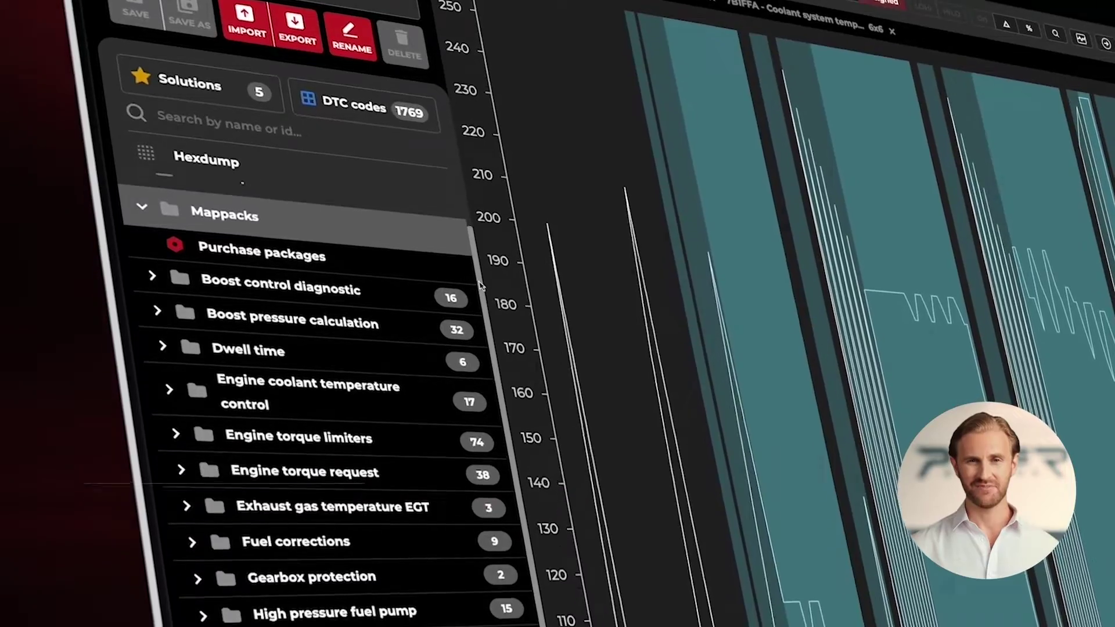
pyautogui.scroll(-1, 479, 285)
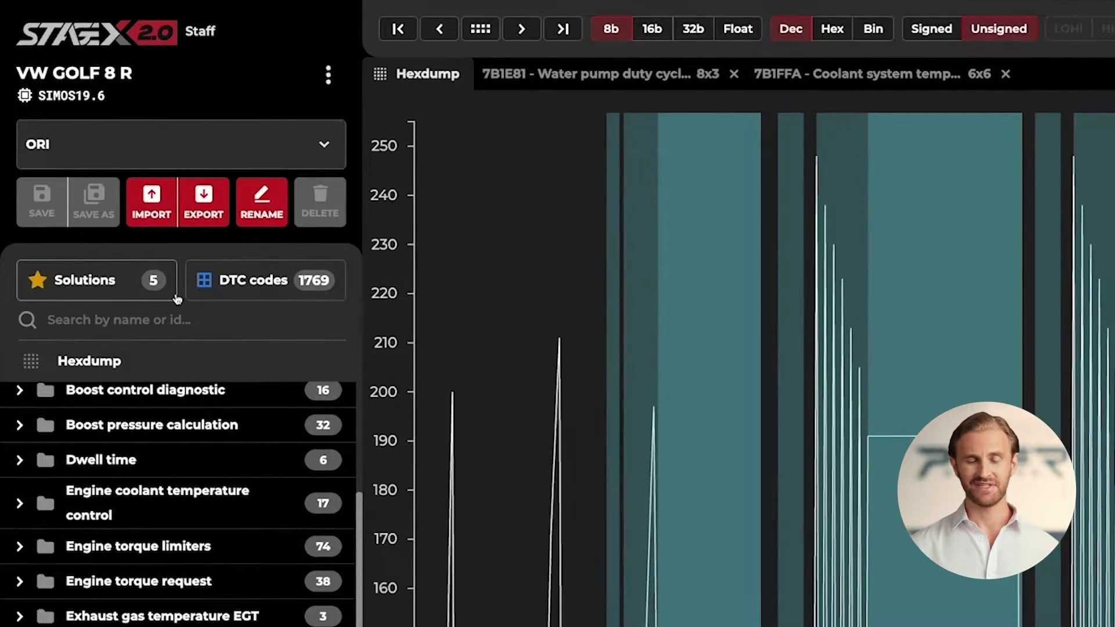
# Purchase the Stage 1 solution and apply it to the ORI file as a version named STAGE 1.
pyautogui.click(174, 296)
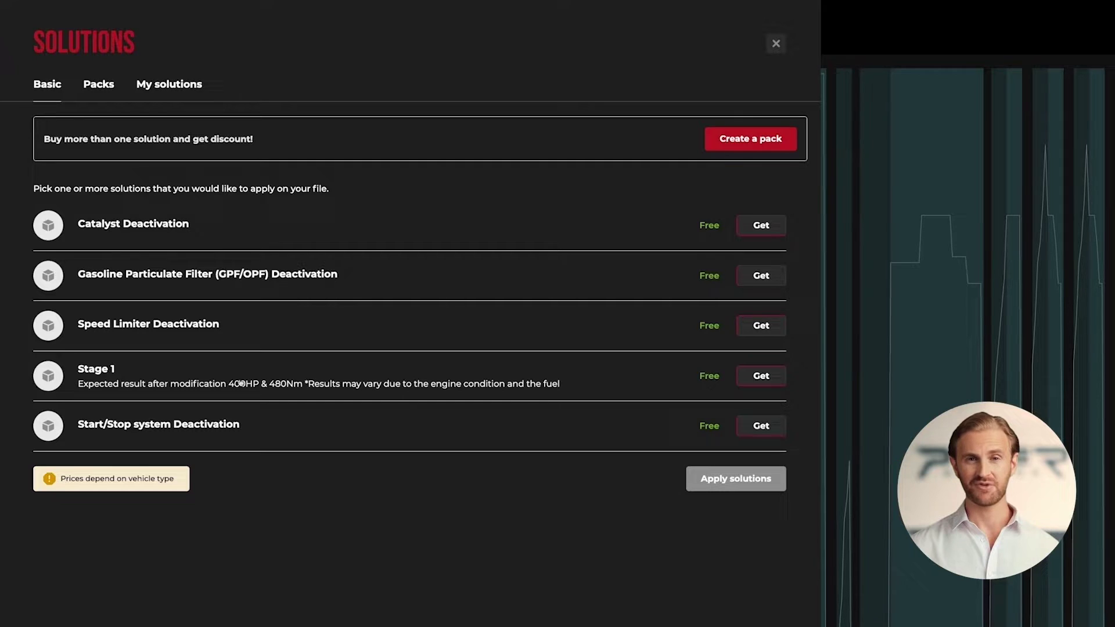
pyautogui.click(765, 382)
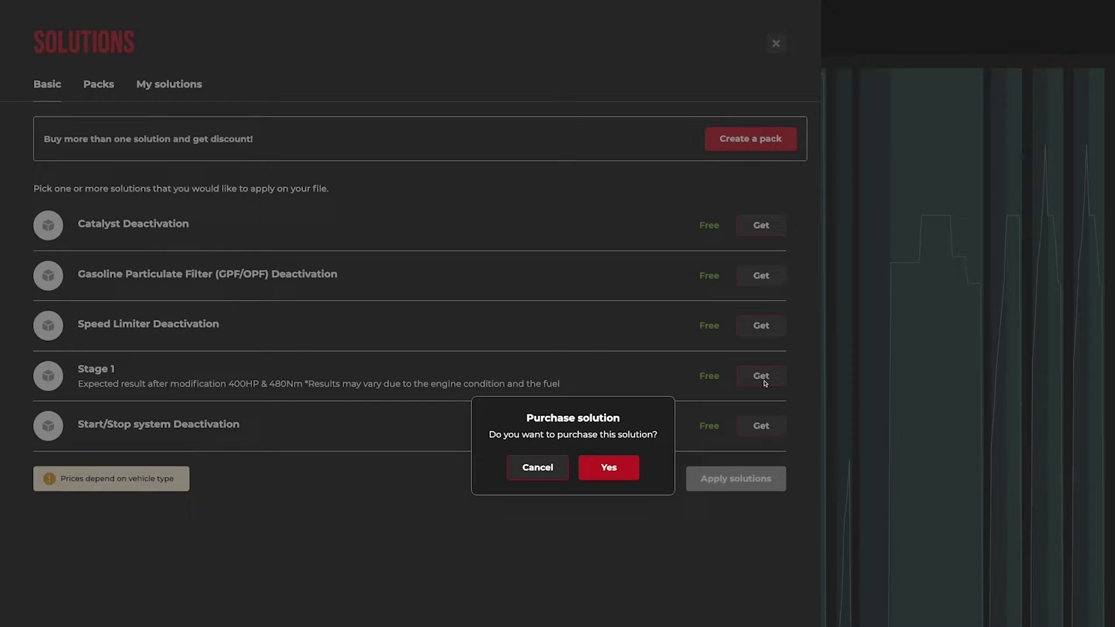
pyautogui.click(635, 463)
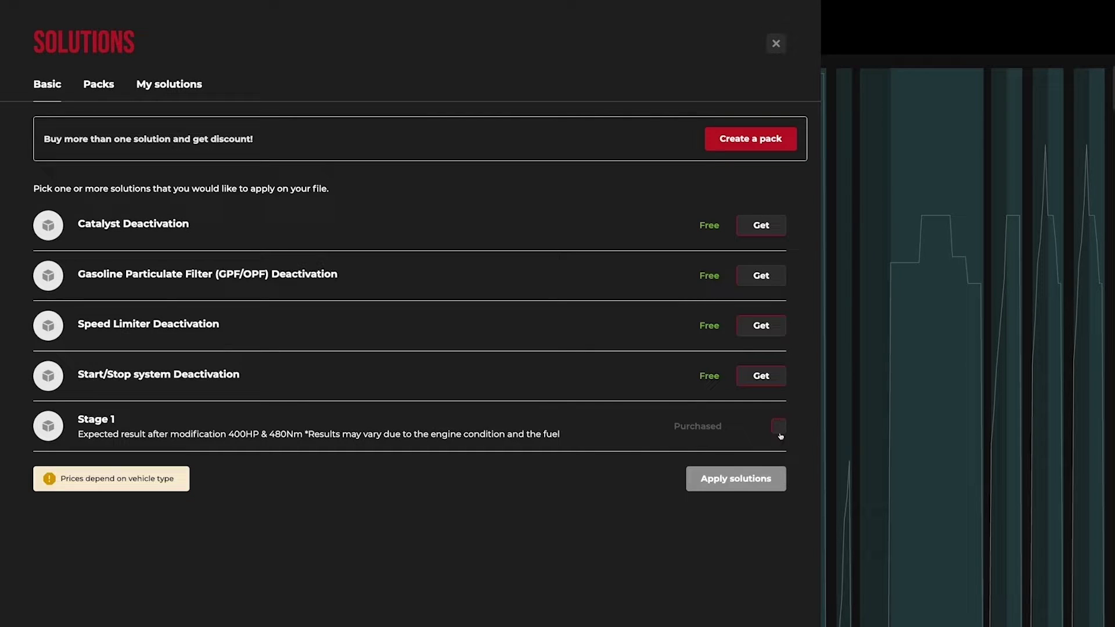
pyautogui.click(779, 428)
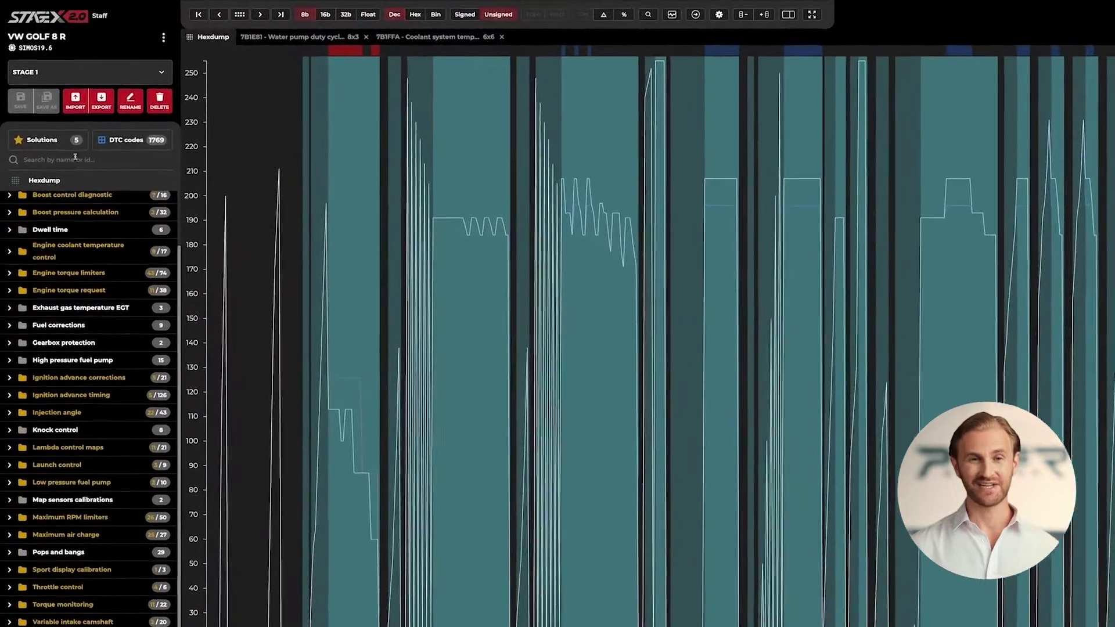
# Purchase the Start/Stop system Deactivation solution and apply it on top of Stage 1, as version START STOP OFF + STAGE 1.
pyautogui.click(60, 123)
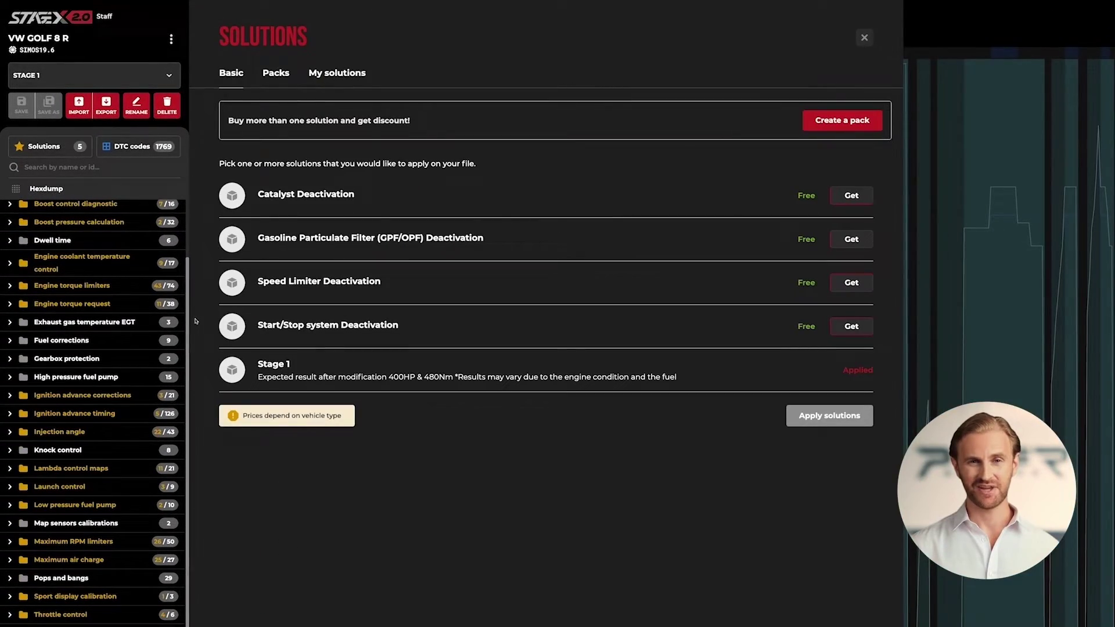
pyautogui.click(844, 330)
pyautogui.click(744, 404)
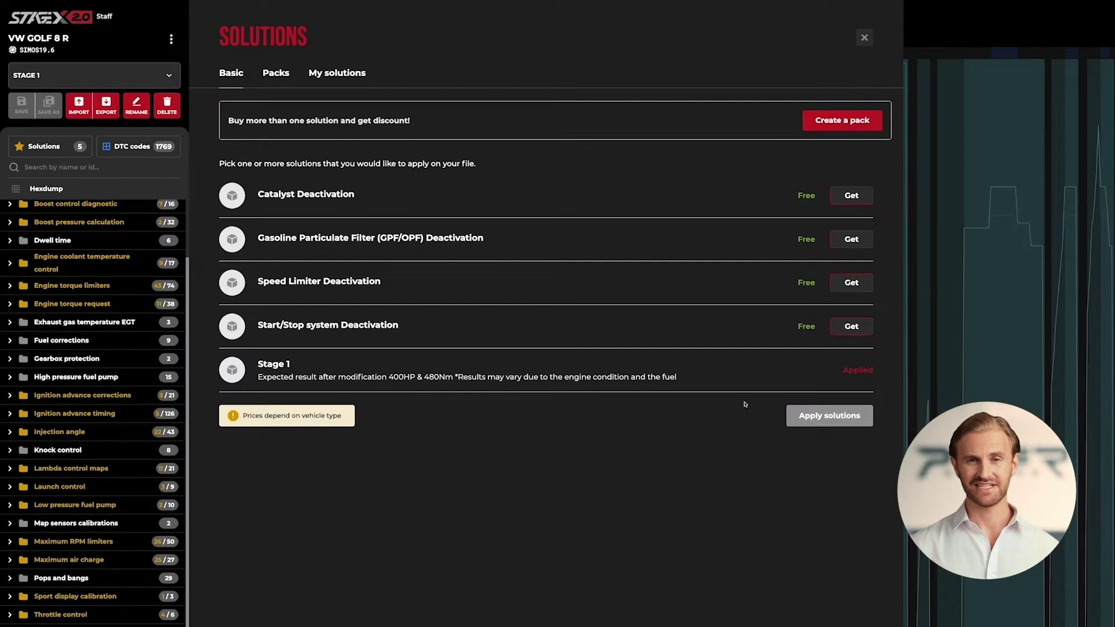
pyautogui.click(866, 370)
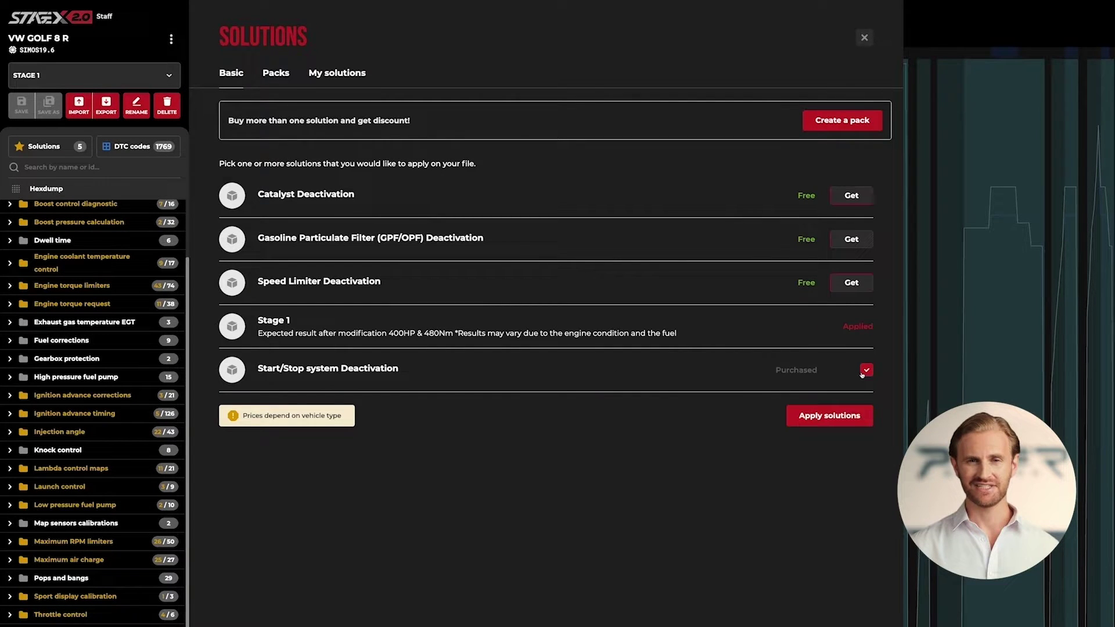
pyautogui.click(861, 416)
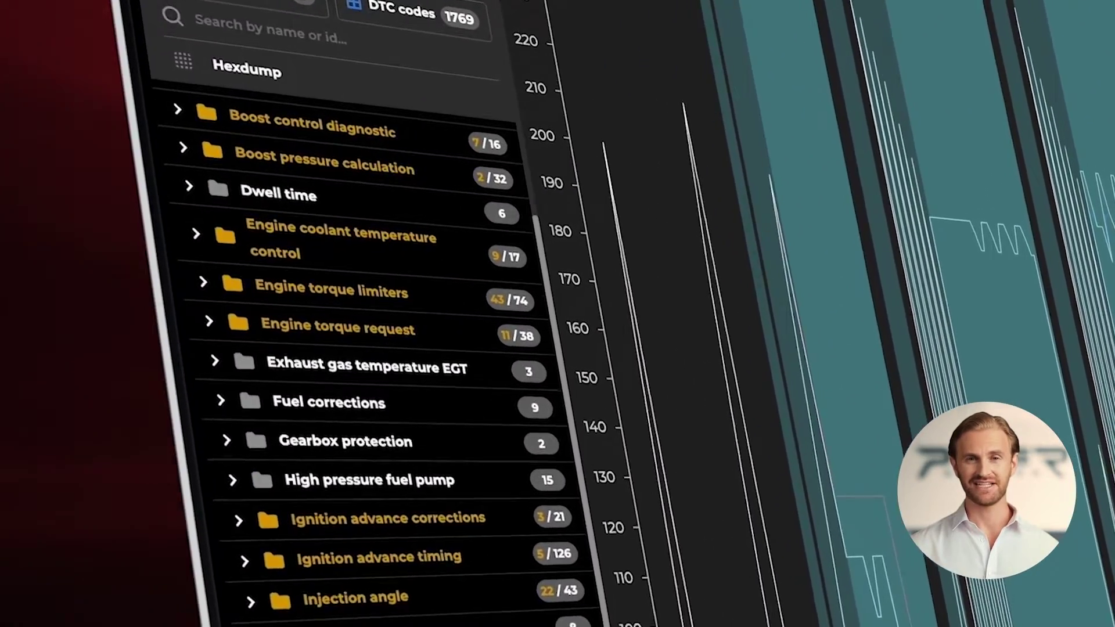
# Open the modified water pump duty cycle request map from the hexdump and view the coolant system temperature map.
pyautogui.scroll(2, 360, 348)
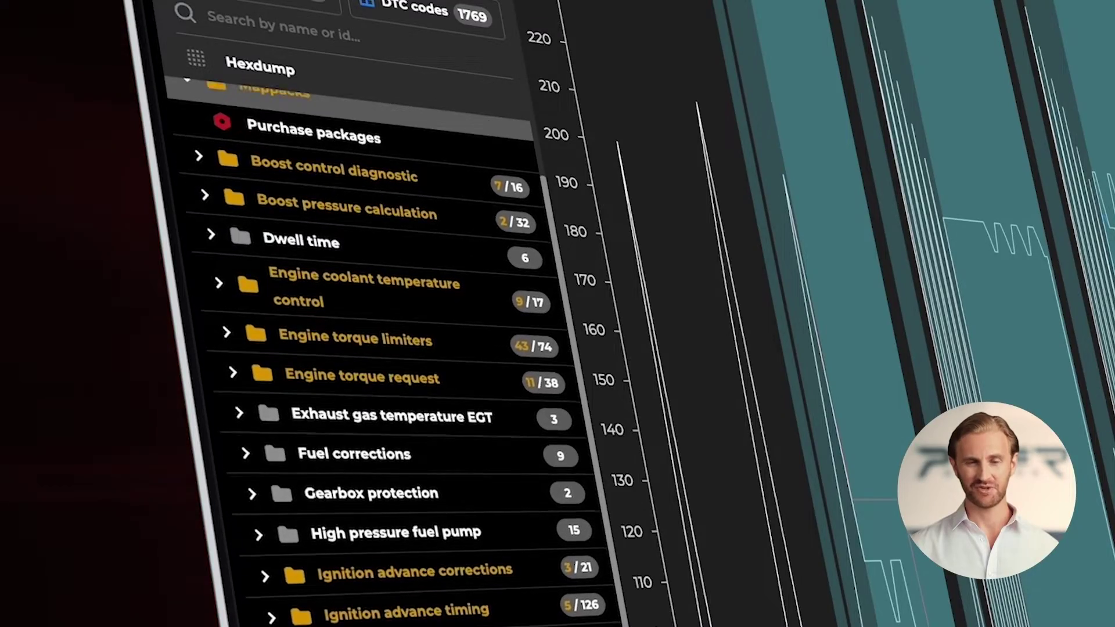
pyautogui.scroll(2, 361, 349)
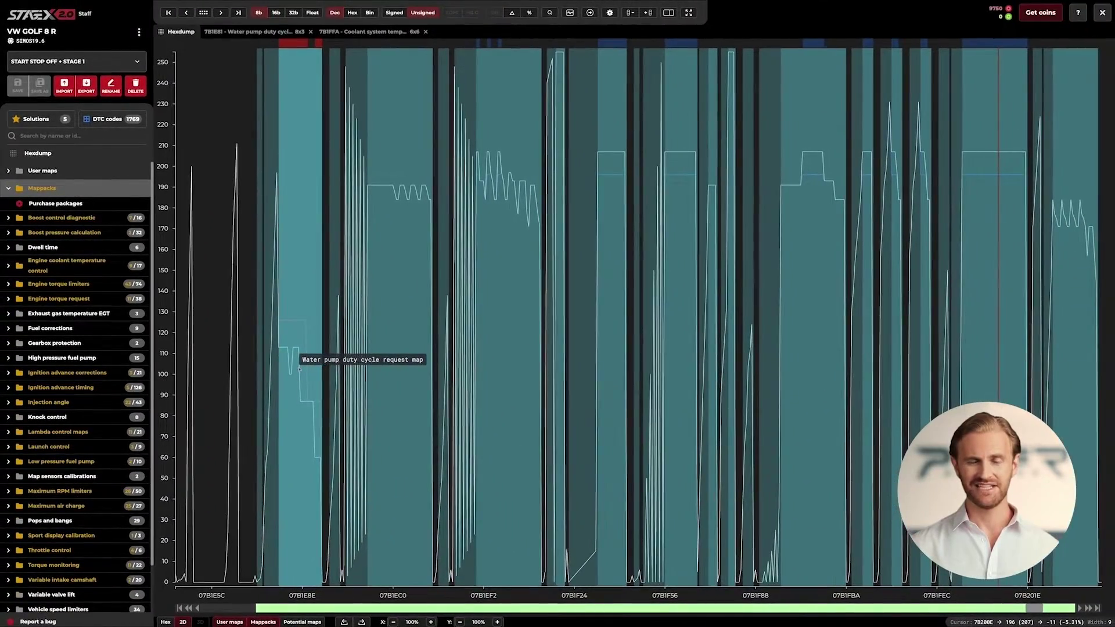
pyautogui.click(300, 370)
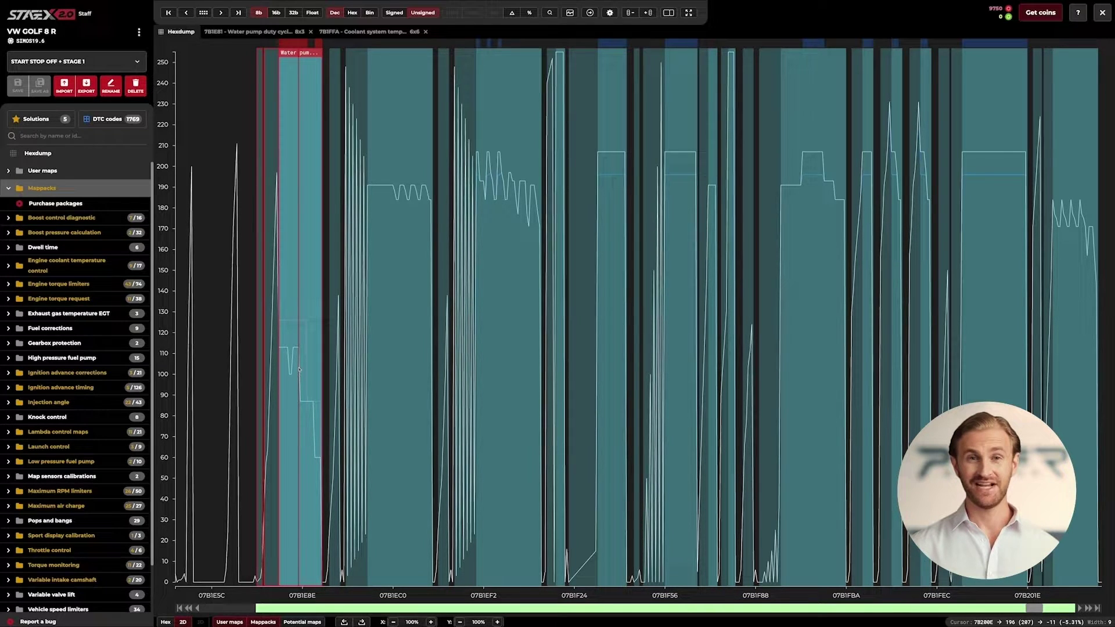
pyautogui.doubleClick(300, 370)
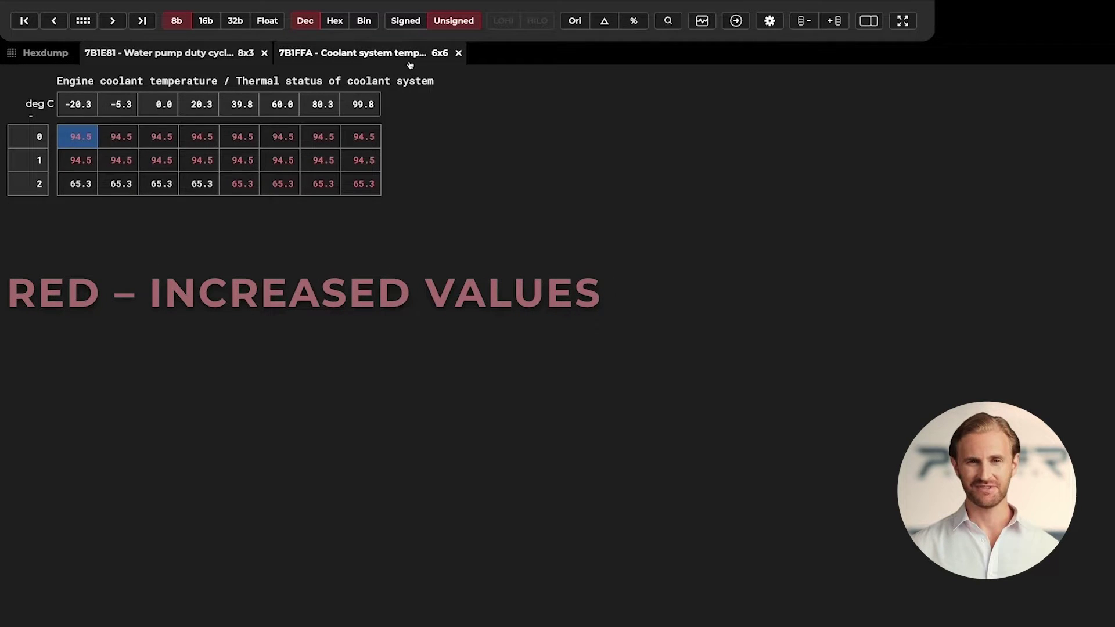
pyautogui.click(411, 63)
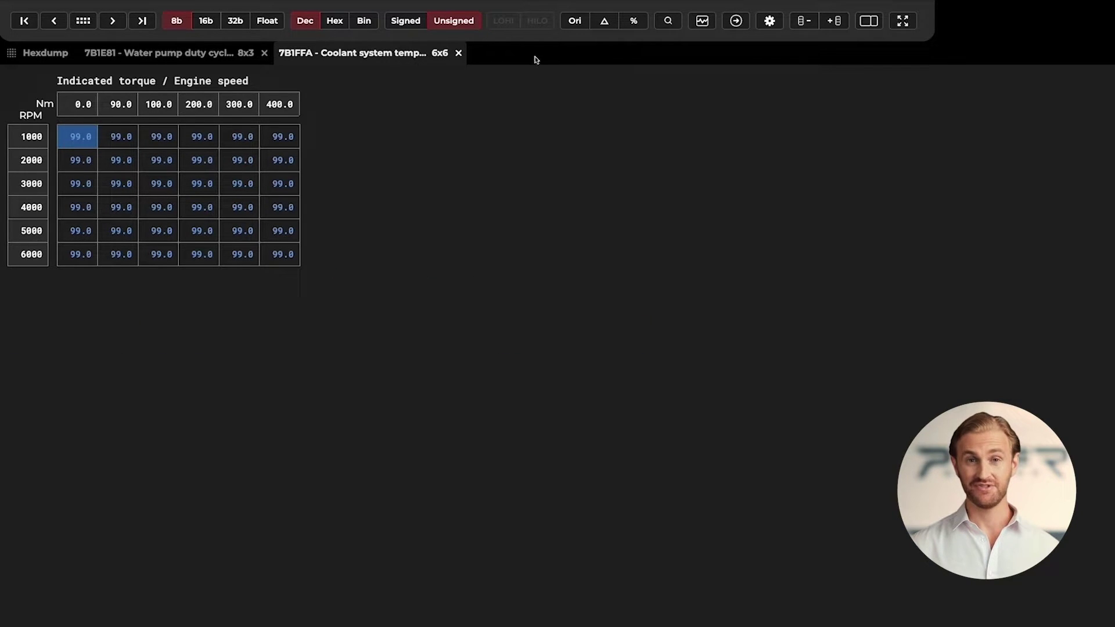
# Check the coolant system temperature map as value difference and percentage difference, and return to the absolute values.
pyautogui.click(610, 28)
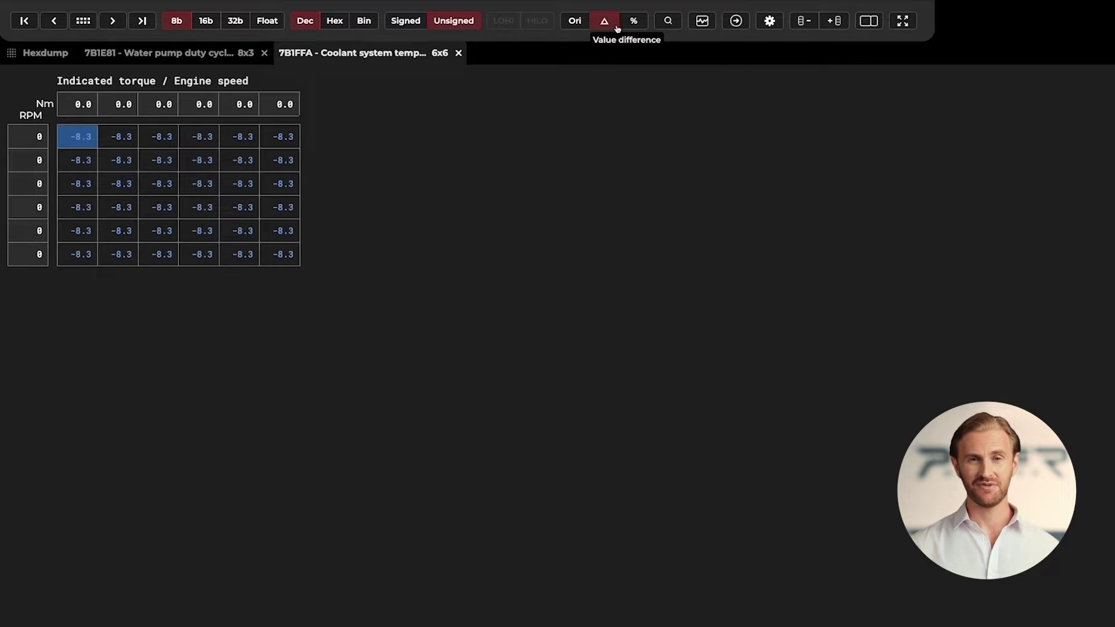
pyautogui.click(633, 27)
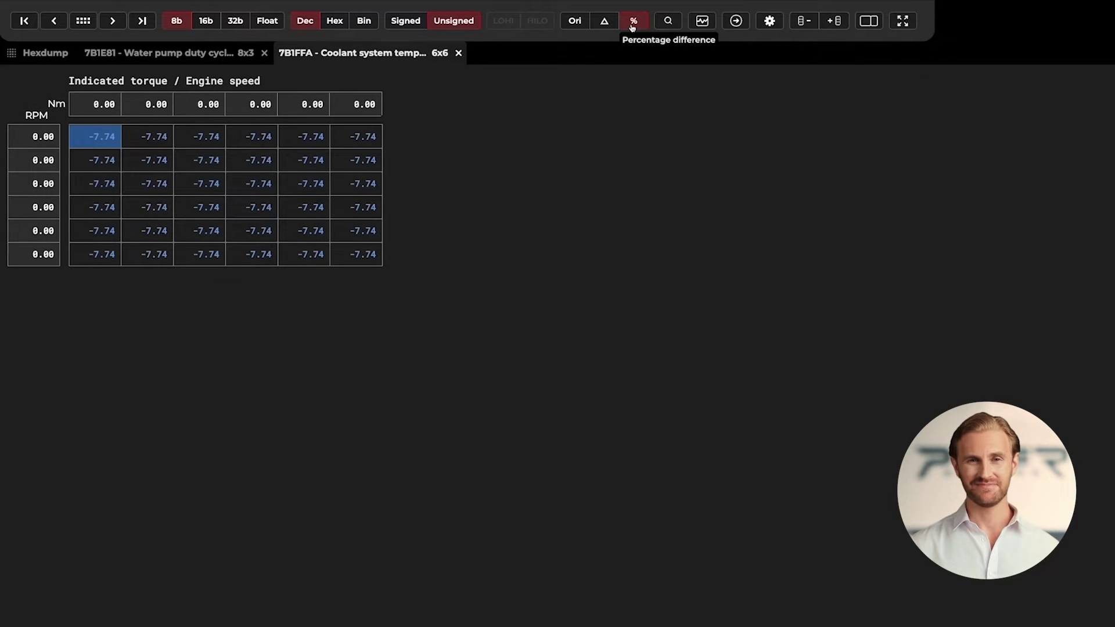
pyautogui.click(633, 26)
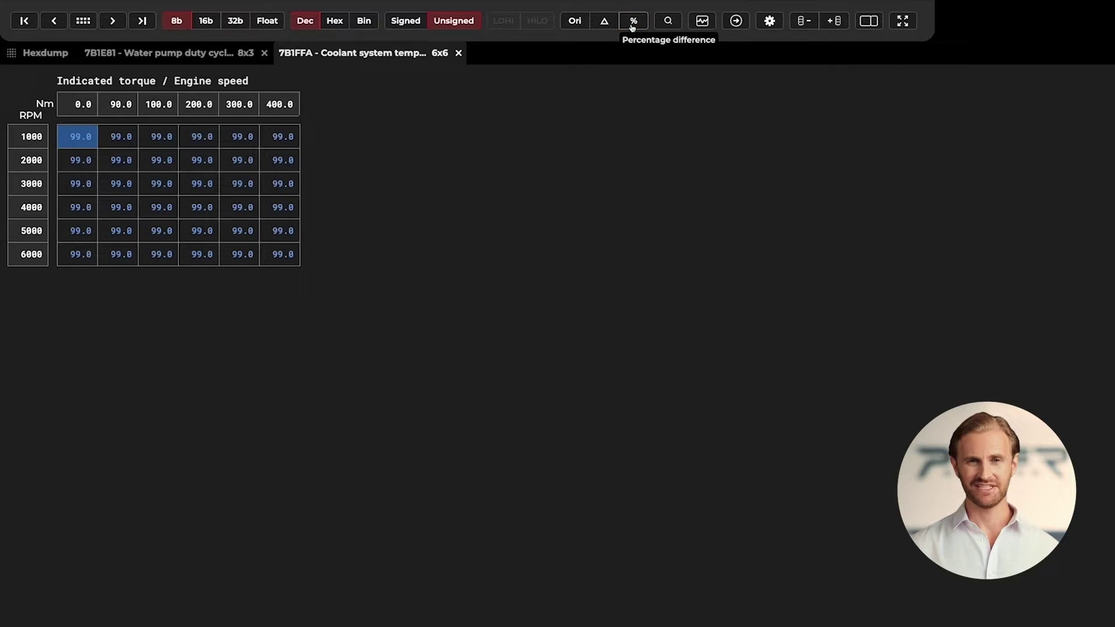
# Review the Differences lists for the coolant map and the whole hexdump, and close the window.
pyautogui.click(84, 26)
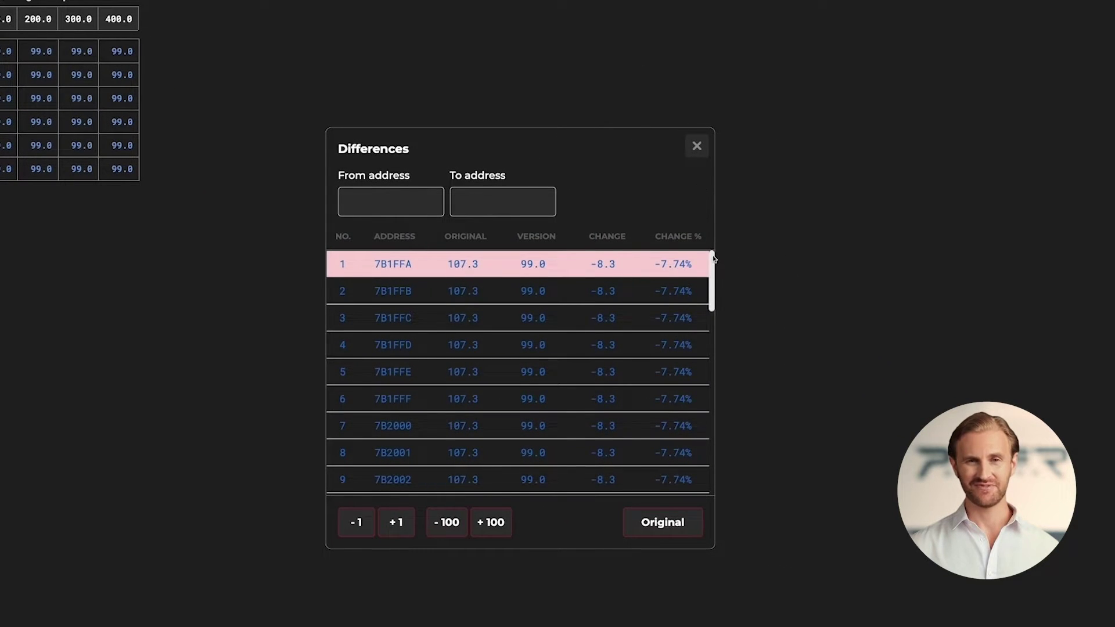
pyautogui.moveTo(713, 259); pyautogui.dragTo(713, 347)
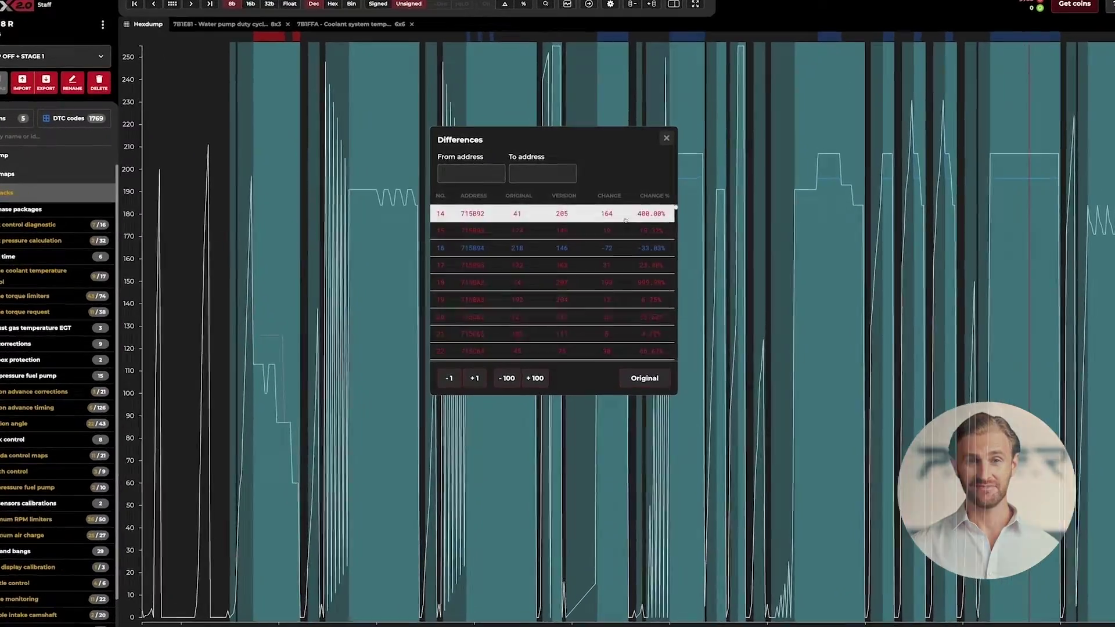
pyautogui.moveTo(675, 210); pyautogui.dragTo(676, 223)
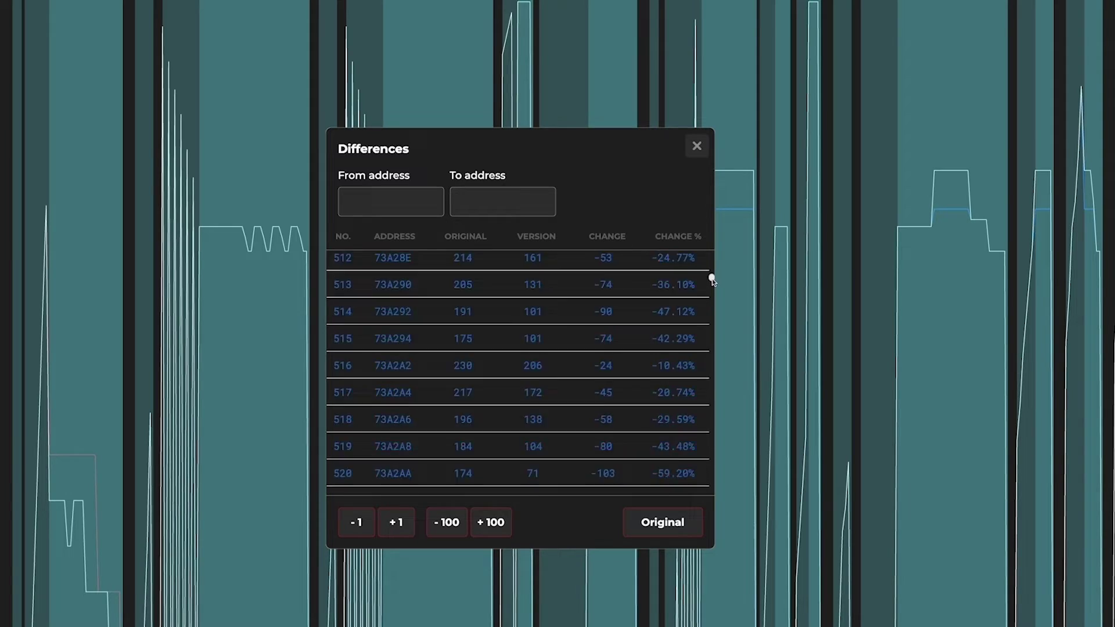
pyautogui.moveTo(712, 281); pyautogui.dragTo(712, 299)
pyautogui.click(697, 146)
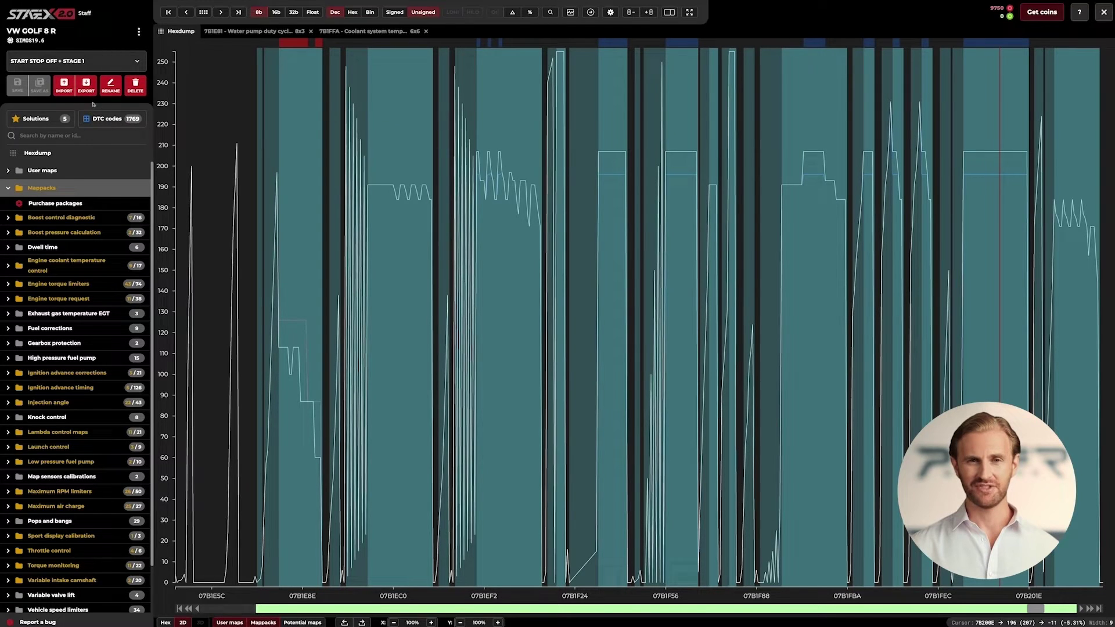
# Import the GOLF 8 R STAGE 1 ECU file as a new version named VW GOLF 8 R - STAGE 1 - POWER DIVISION.
pyautogui.click(68, 92)
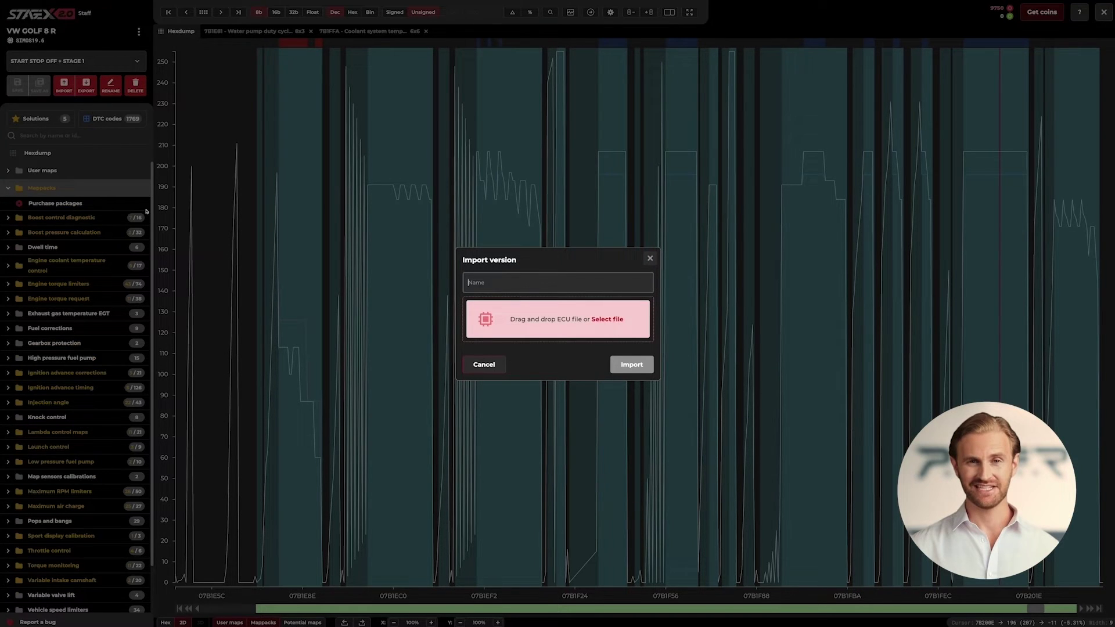
pyautogui.moveTo(729, 607); pyautogui.dragTo(611, 309)
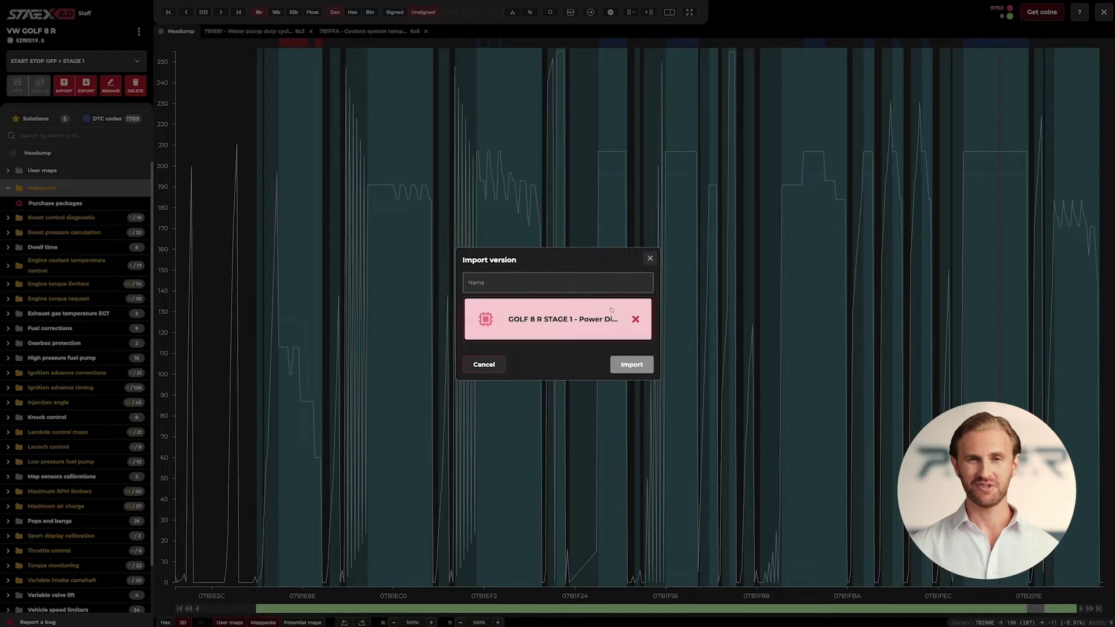
pyautogui.click(619, 361)
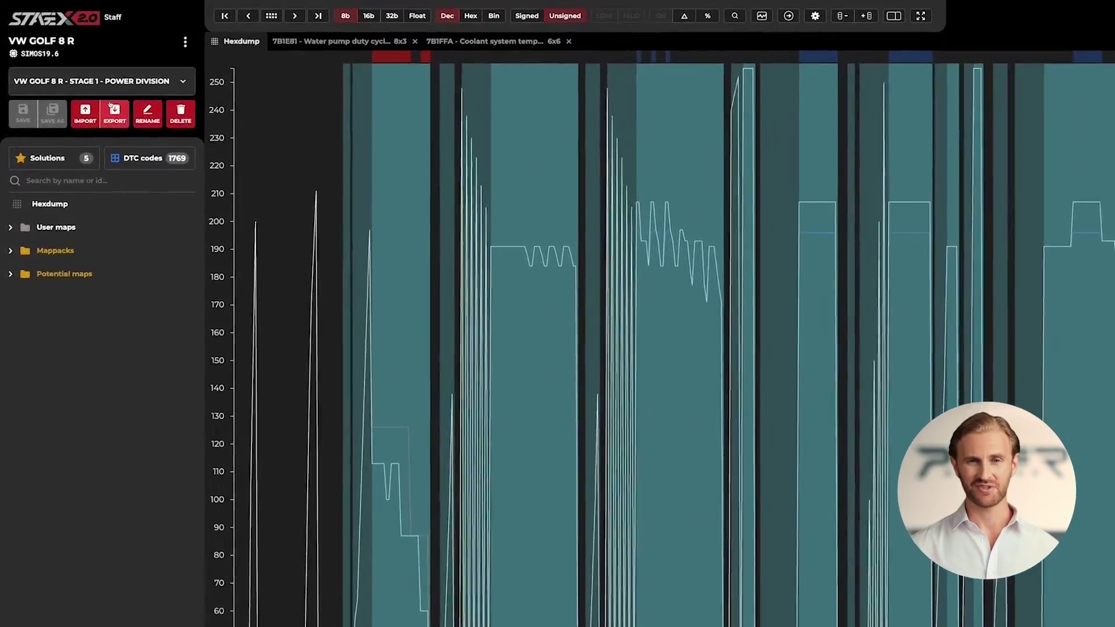
# Switch to the START STOP OFF + STAGE 1 file version and export it.
pyautogui.click(98, 82)
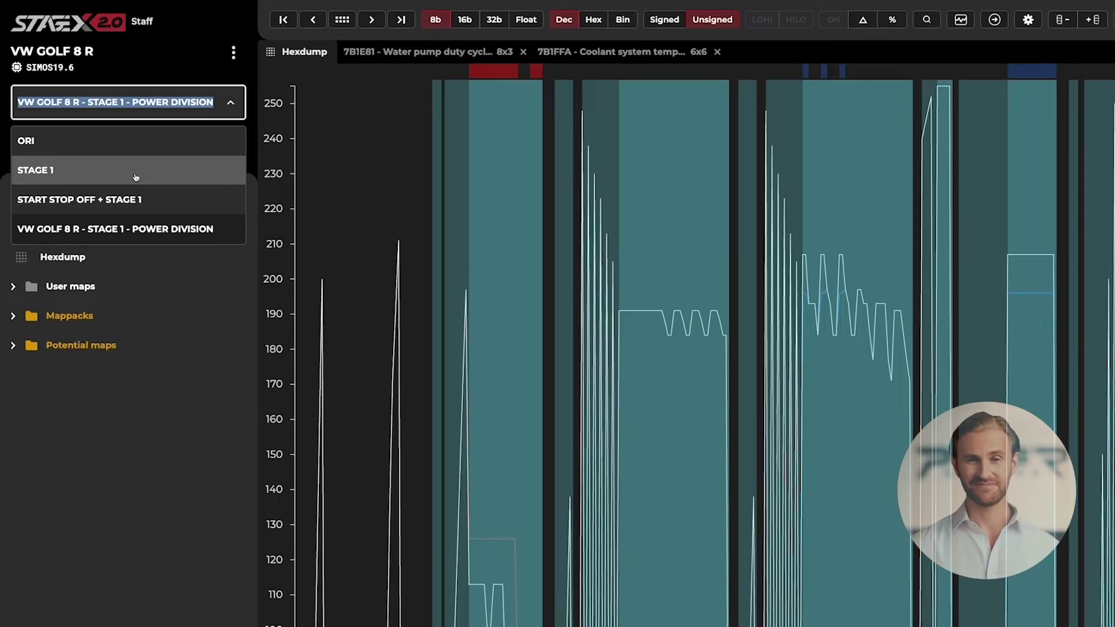
pyautogui.click(134, 196)
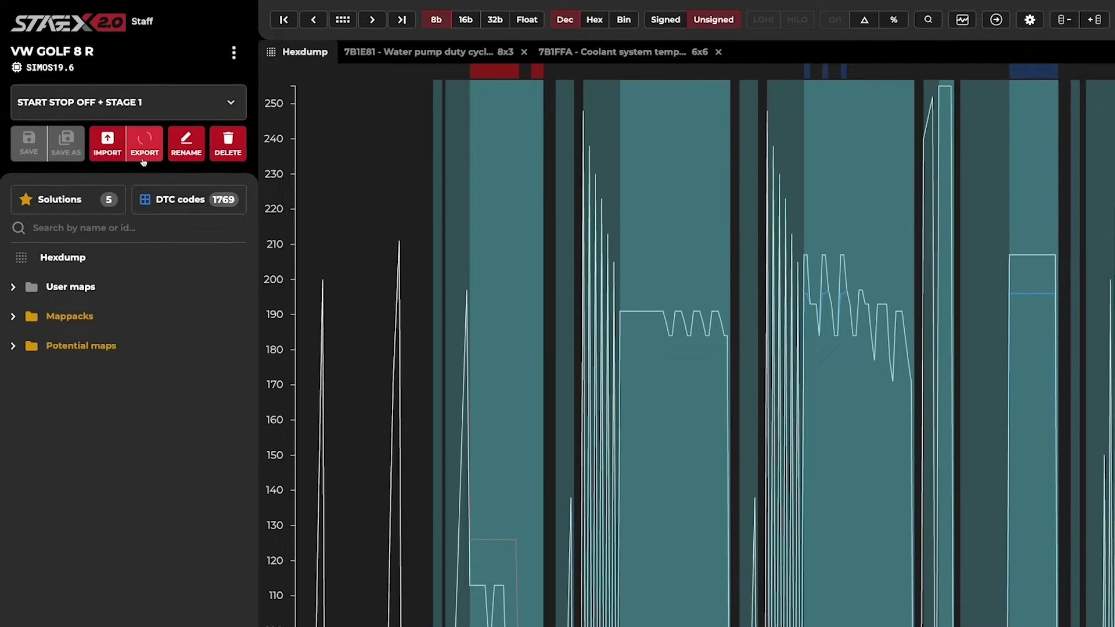